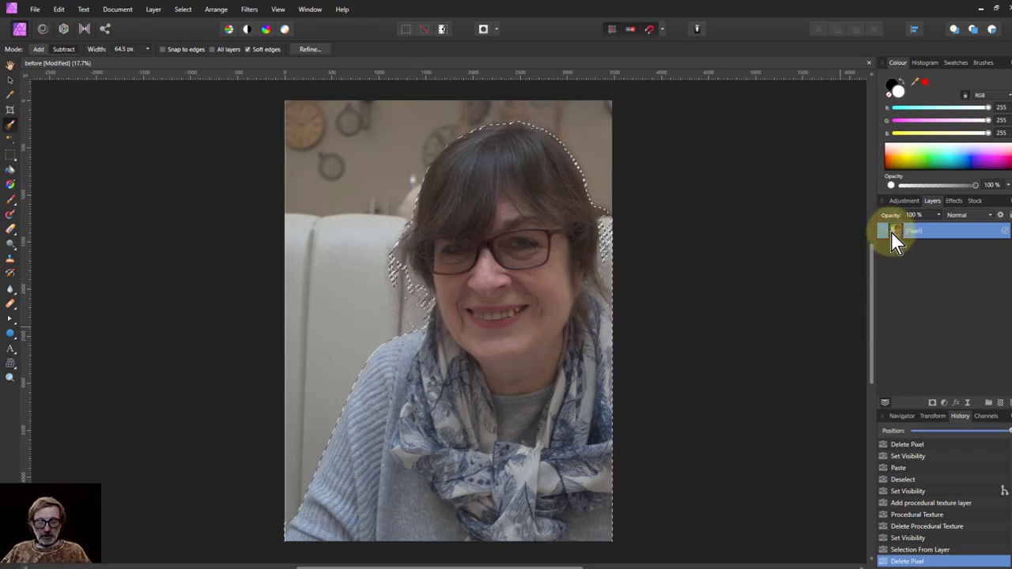
Paste the cut-out portrait as a new layer, hide the original photo layer and deselect
{"action": "key", "text": "ctrl+v"}
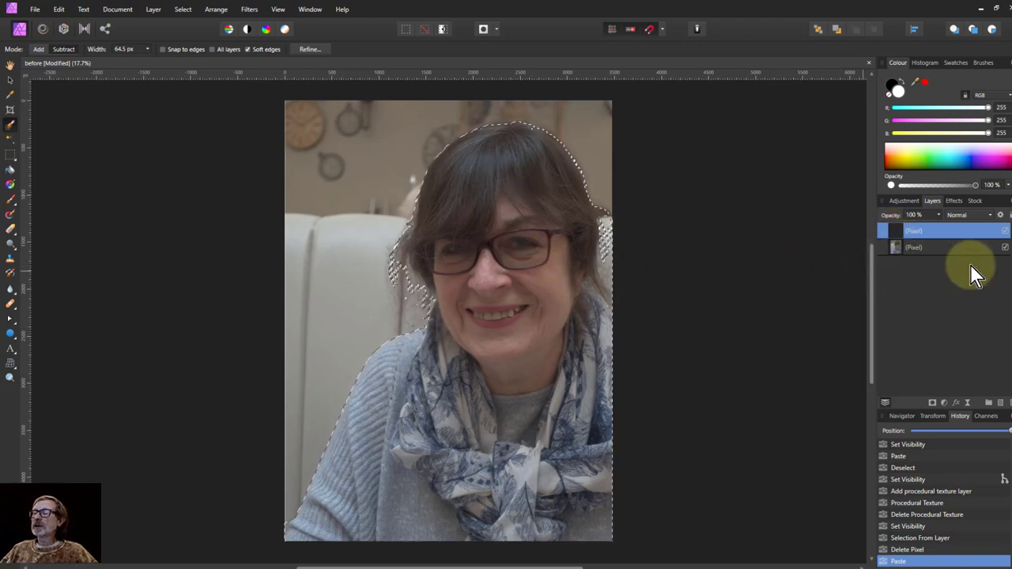
{"action": "left_click", "coordinate": [1004, 247]}
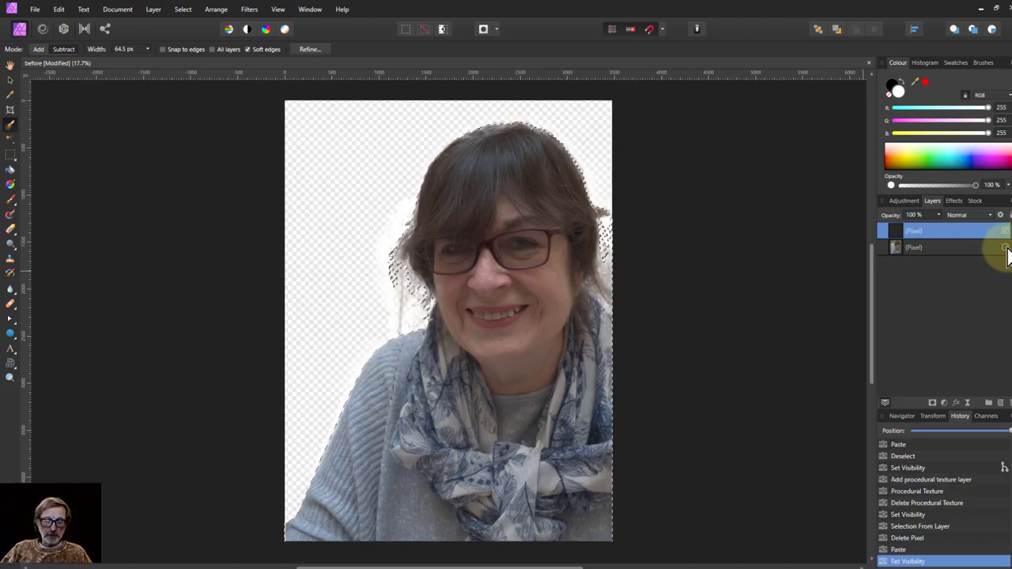
{"action": "key", "text": "ctrl+d"}
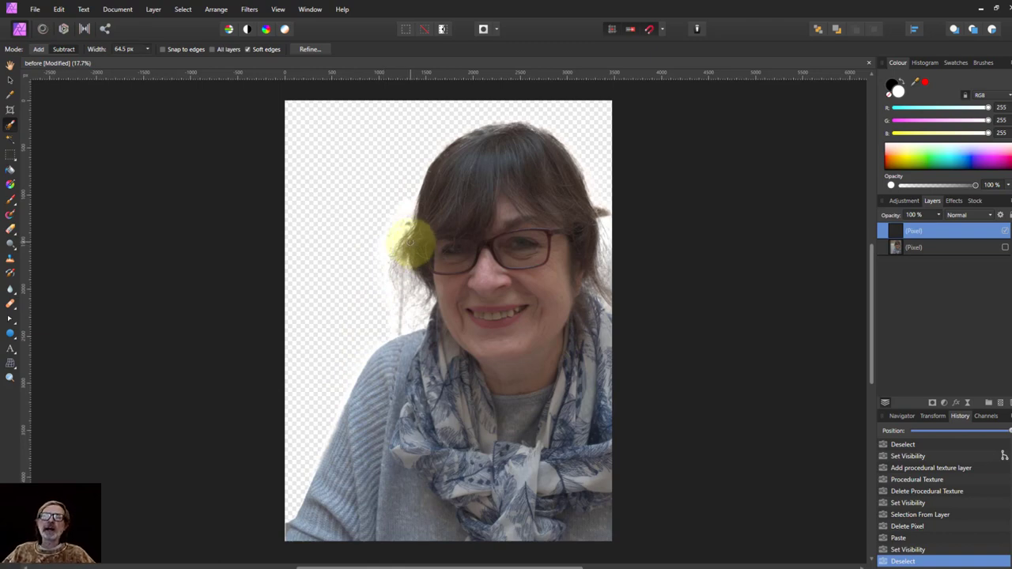
{"action": "left_click", "coordinate": [250, 10]}
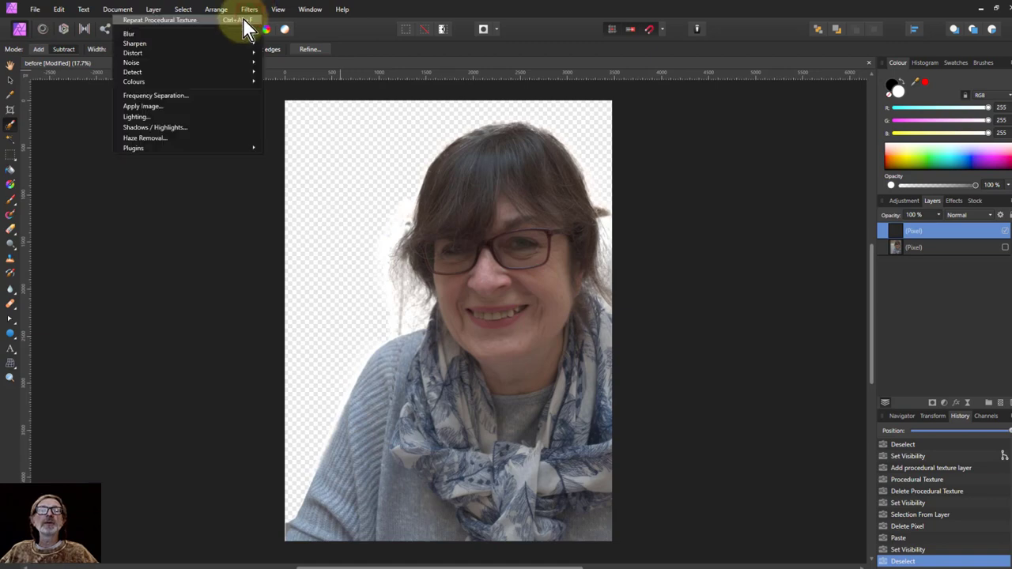
{"action": "mouse_move", "coordinate": [159, 82]}
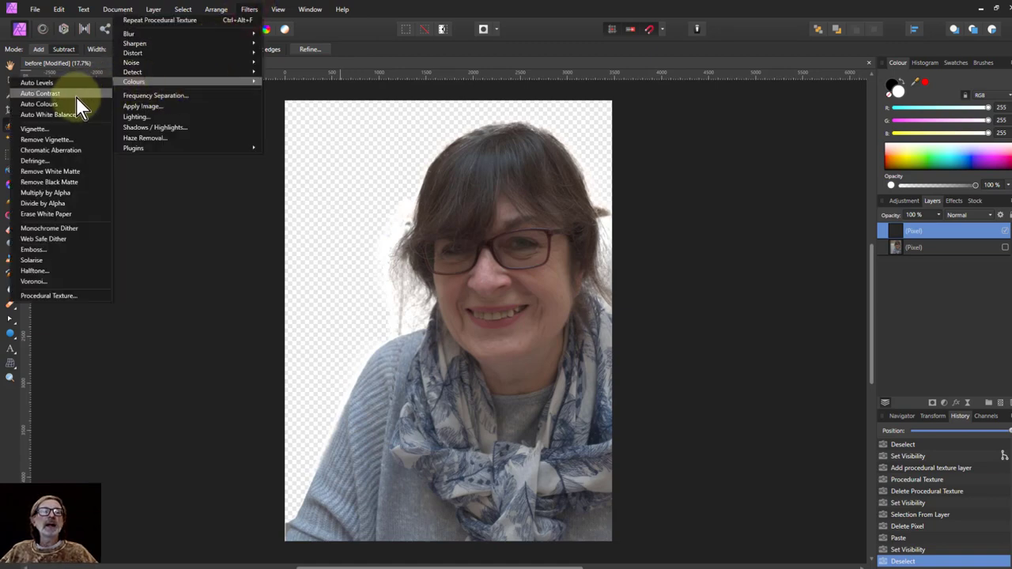
{"action": "left_click", "coordinate": [55, 173]}
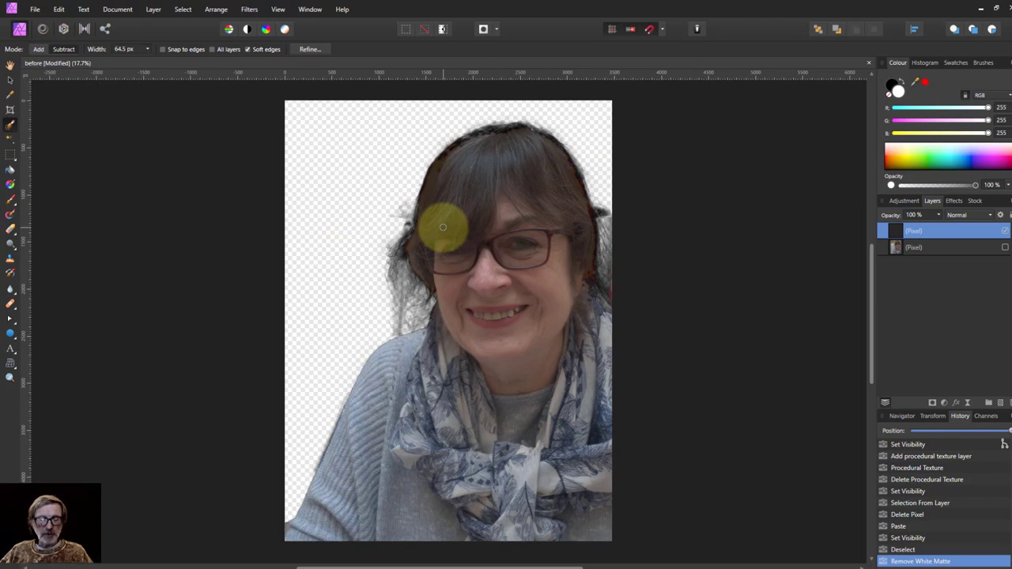
{"action": "key", "text": "ctrl+z"}
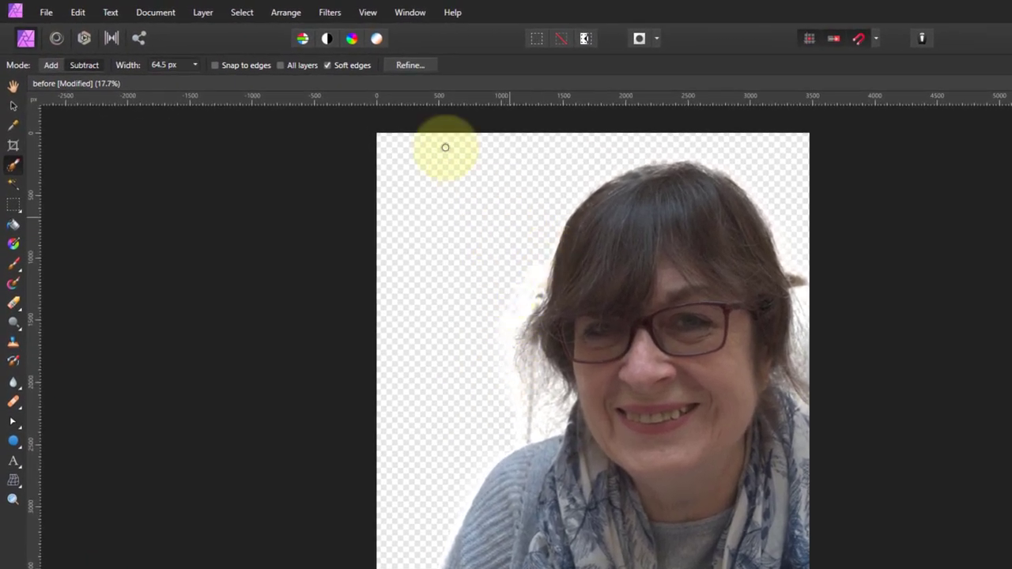
{"action": "left_click", "coordinate": [363, 12]}
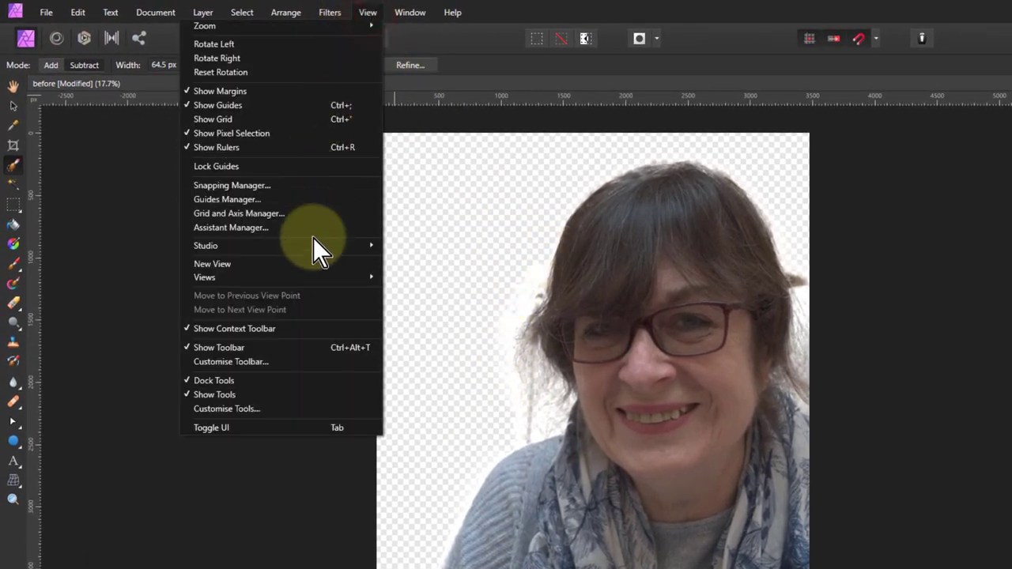
{"action": "mouse_move", "coordinate": [309, 247]}
{"action": "left_click", "coordinate": [104, 419]}
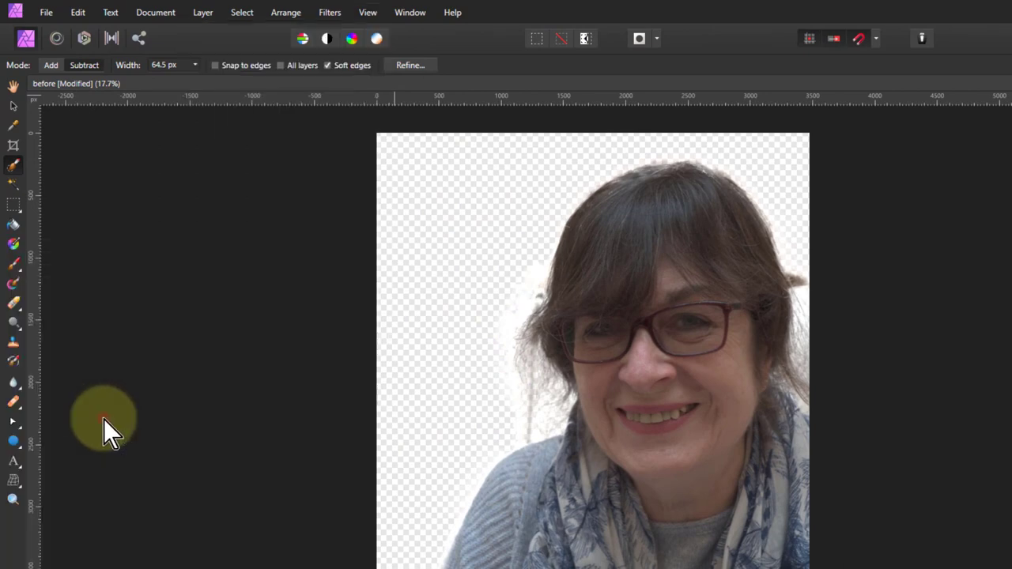
{"action": "left_click_drag", "start_coordinate": [350, 220], "coordinate": [364, 218]}
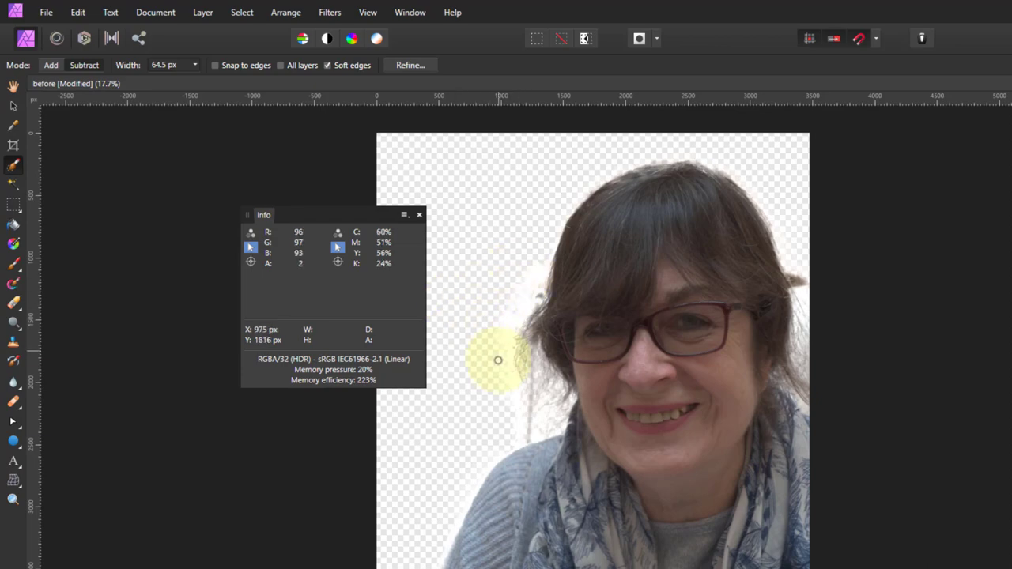
{"action": "left_click", "coordinate": [420, 215]}
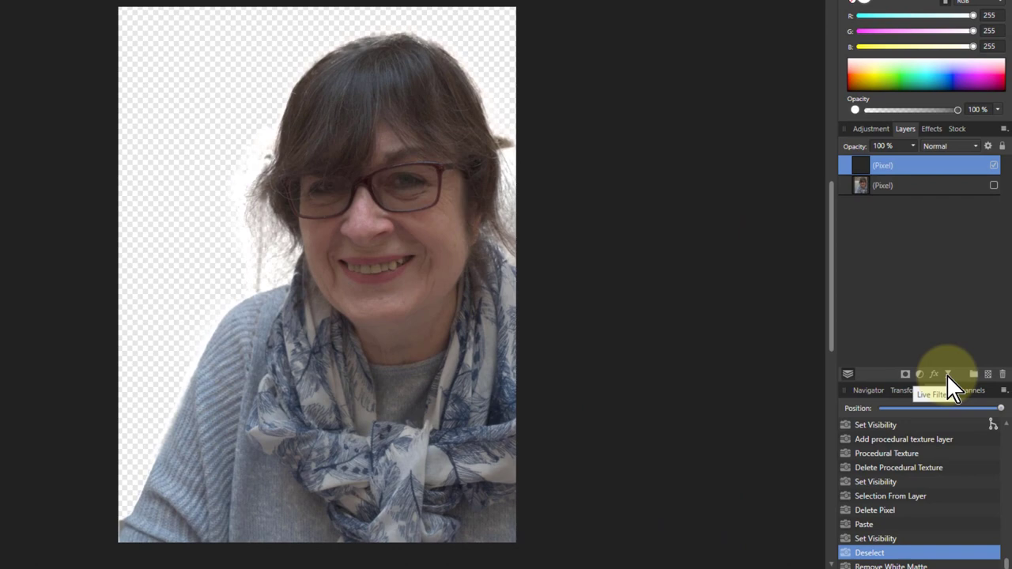
Add a live Procedural Texture filter to the cut-out layer
{"action": "left_click", "coordinate": [948, 374]}
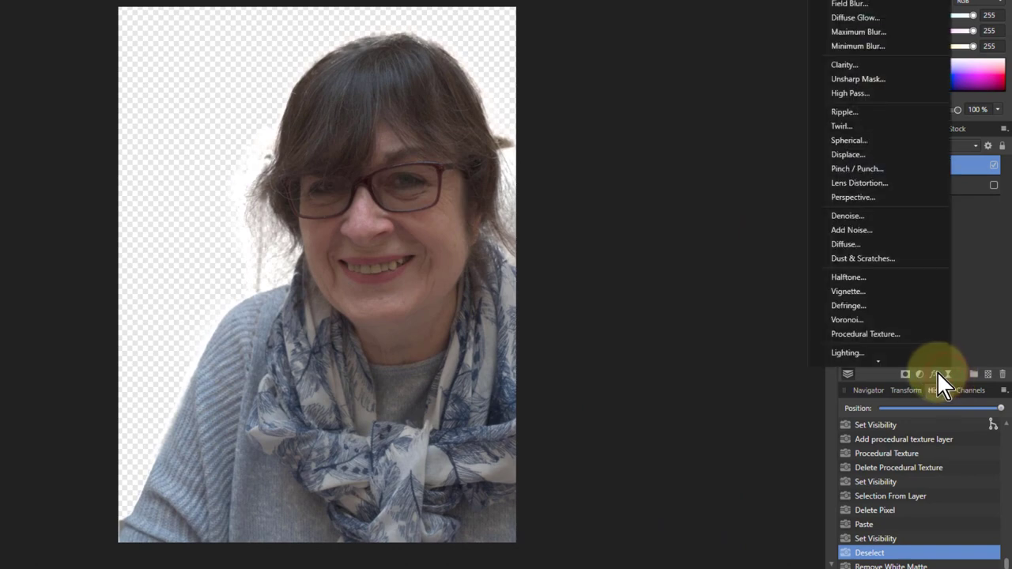
{"action": "left_click", "coordinate": [907, 335]}
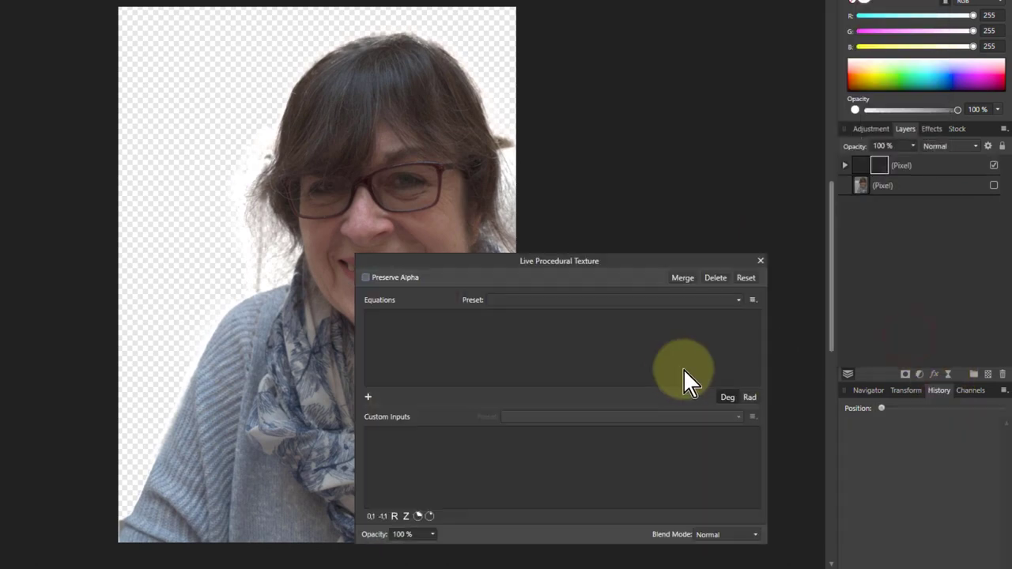
{"action": "left_click_drag", "start_coordinate": [530, 262], "coordinate": [653, 111]}
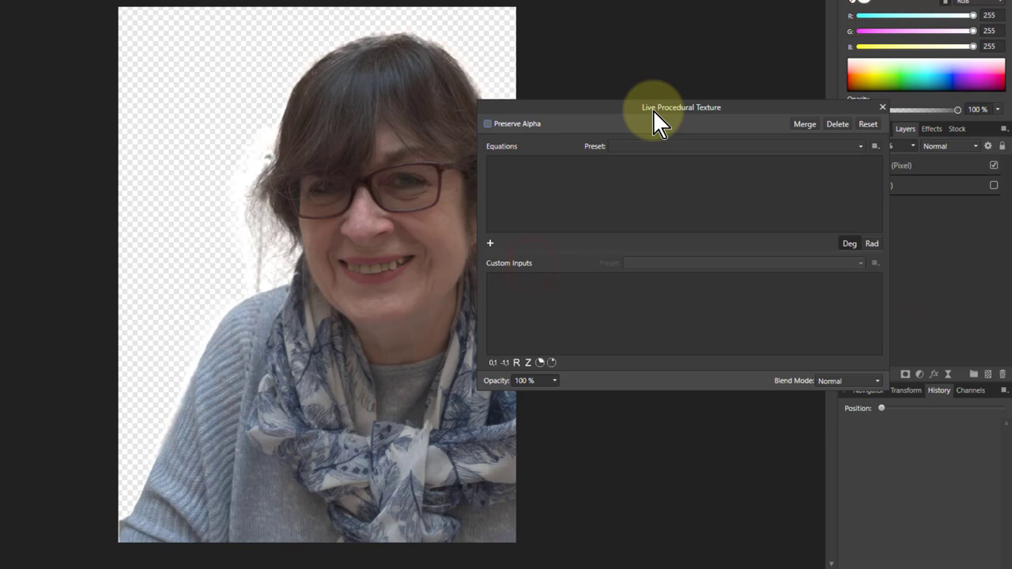
Add an equation of 0 that drives only the alpha channel, not red
{"action": "left_click", "coordinate": [490, 245]}
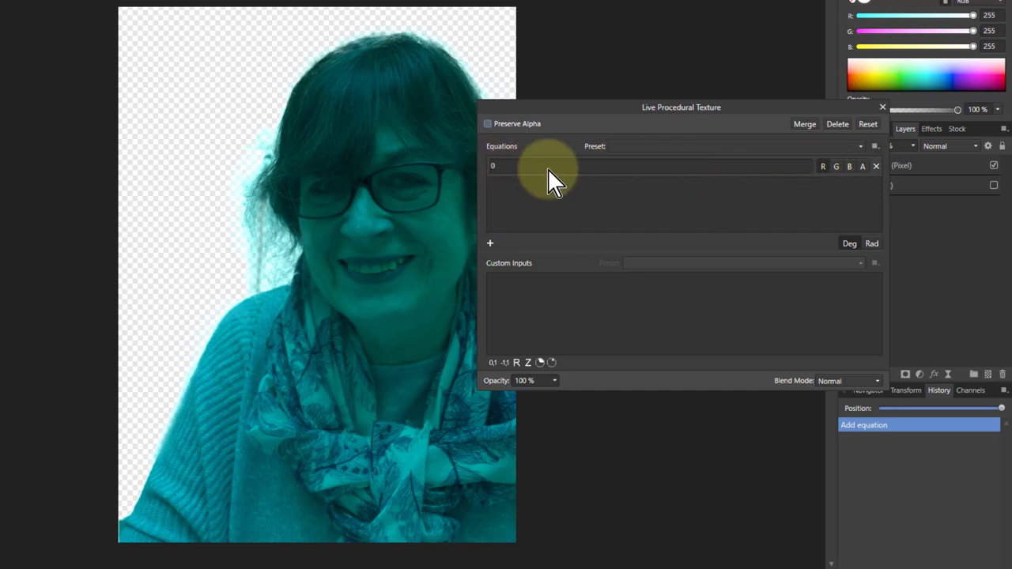
{"action": "left_click", "coordinate": [824, 166]}
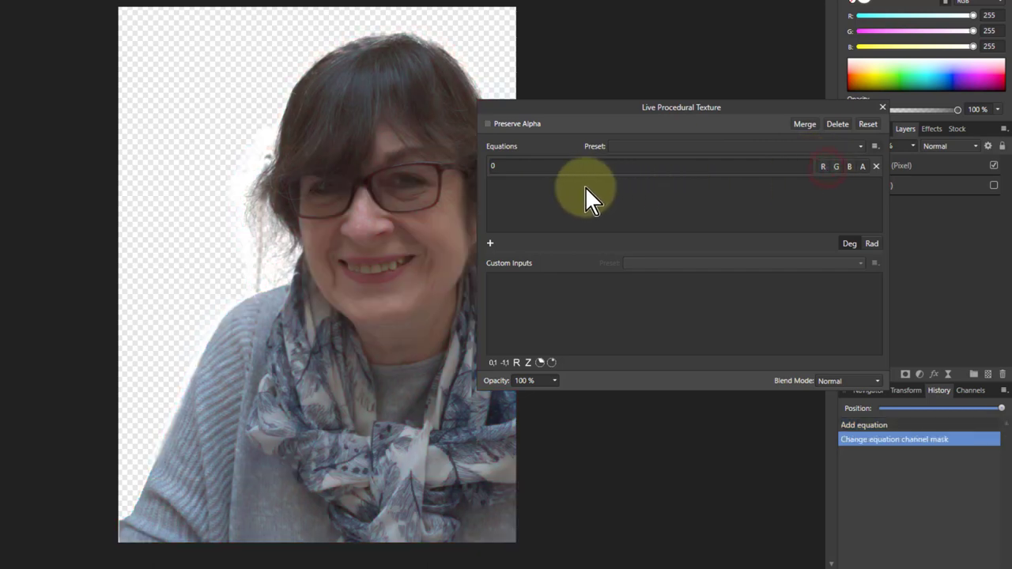
{"action": "left_click", "coordinate": [863, 166]}
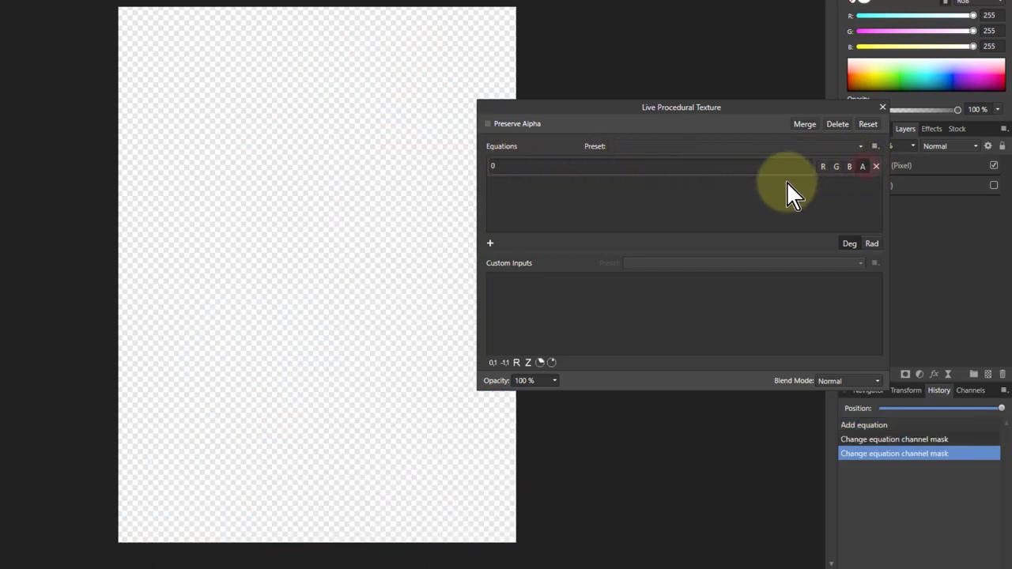
Set the alpha equation to A, then rewrite it as roundup(A-a)*A
{"action": "double_click", "coordinate": [512, 166]}
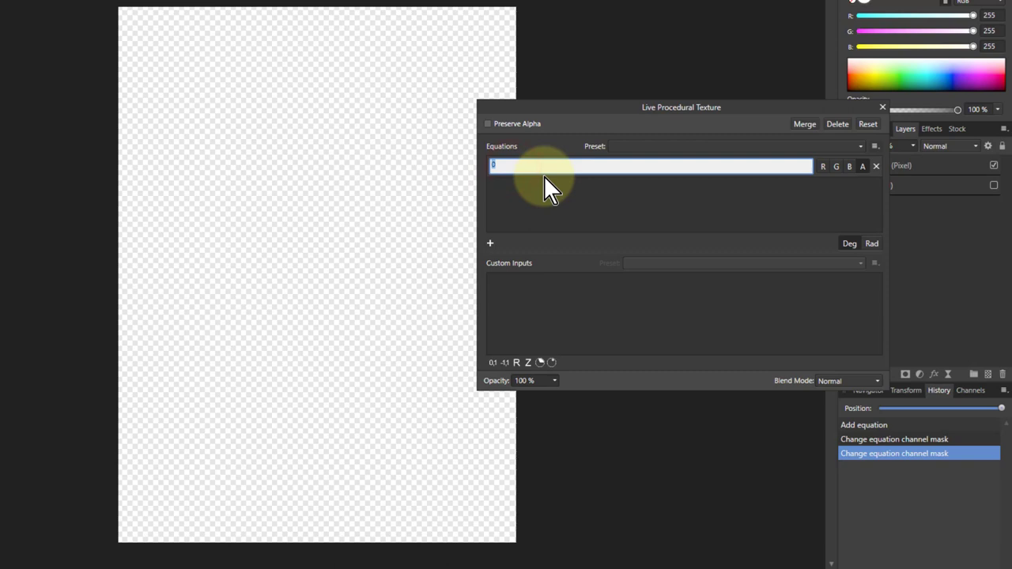
{"action": "type", "text": "A"}
{"action": "key", "text": "Return"}
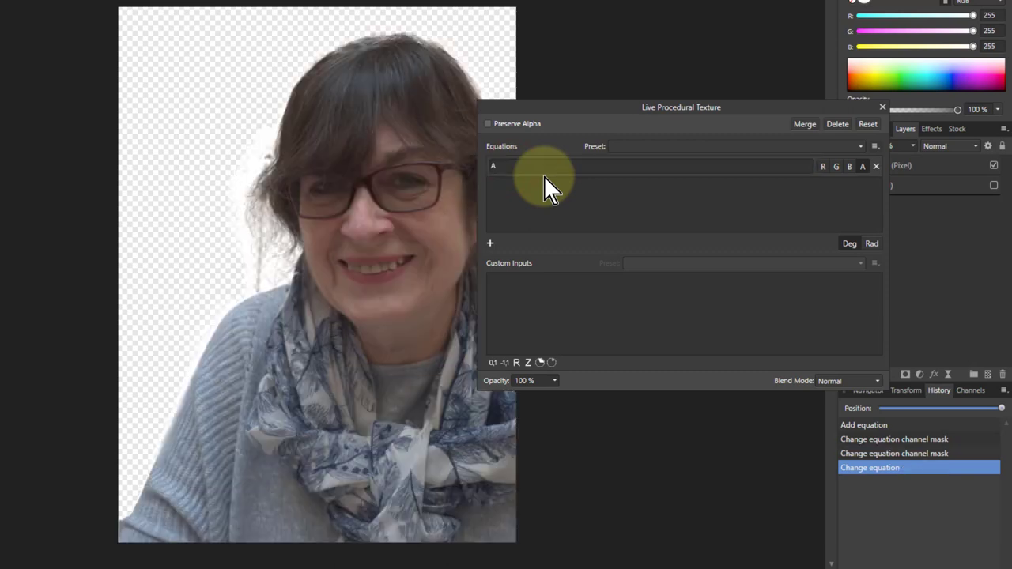
{"action": "double_click", "coordinate": [511, 169]}
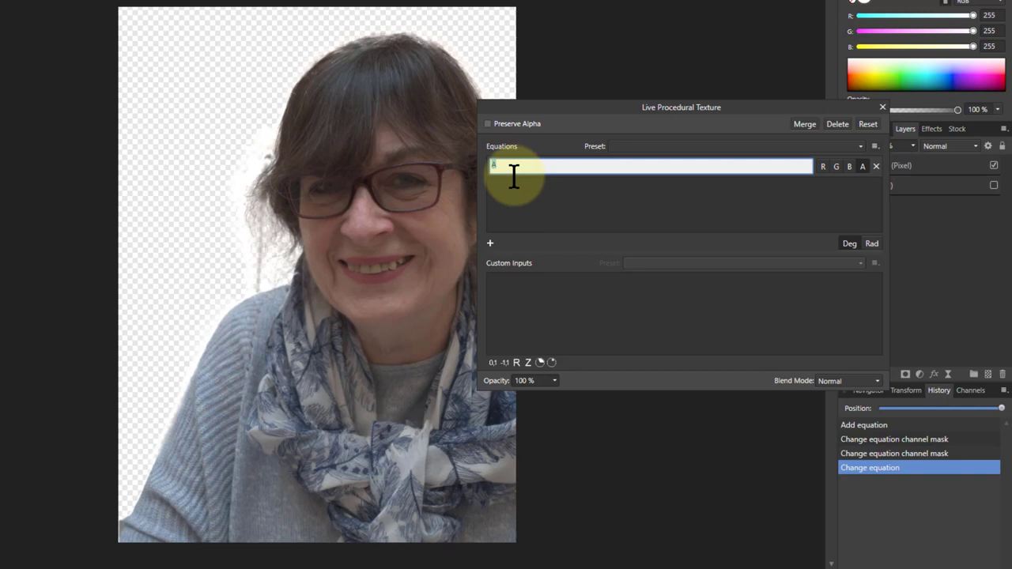
{"action": "type", "text": "re"}
{"action": "type", "text": "undup("}
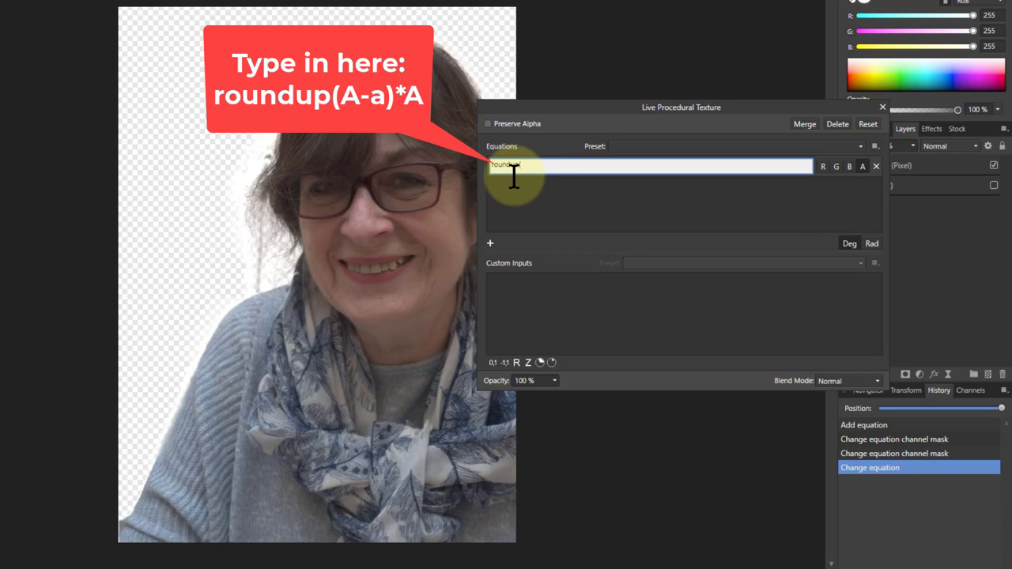
{"action": "type", "text": "*A"}
{"action": "type", "text": "-a"}
{"action": "type", "text": "A"}
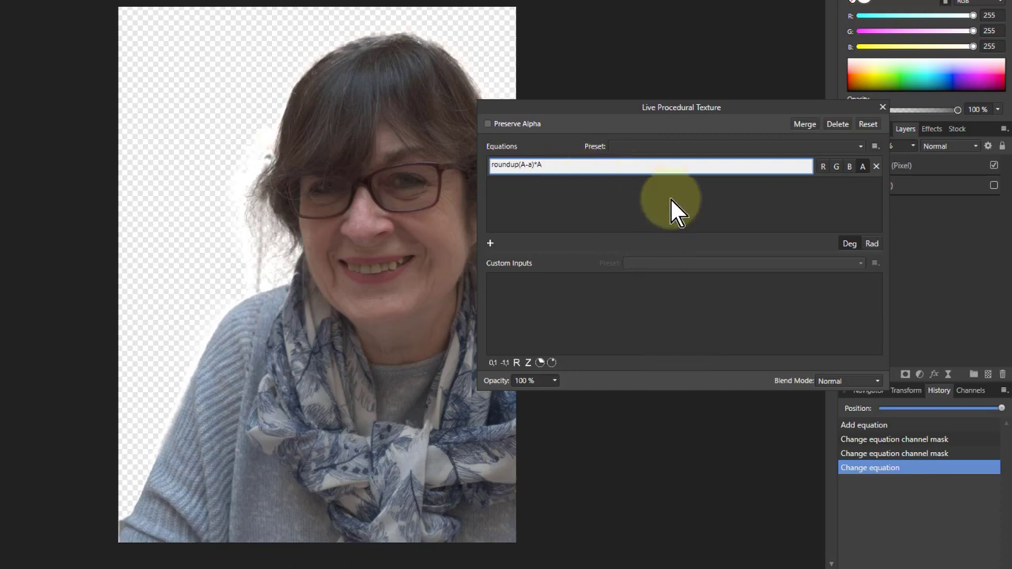
{"action": "key", "text": "Return"}
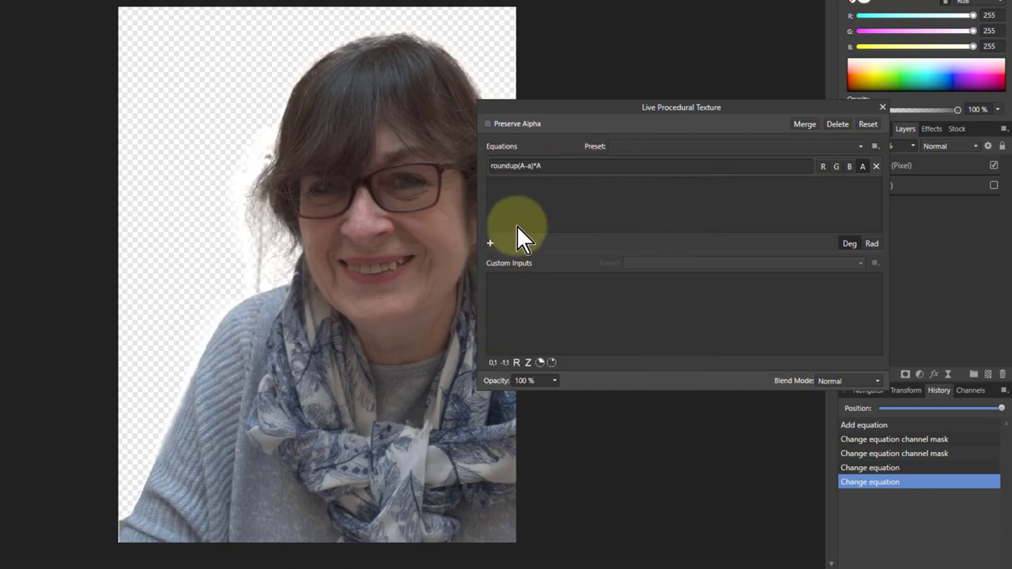
Add custom input a and tune its slider until the edge fringe is trimmed
{"action": "left_click", "coordinate": [494, 364]}
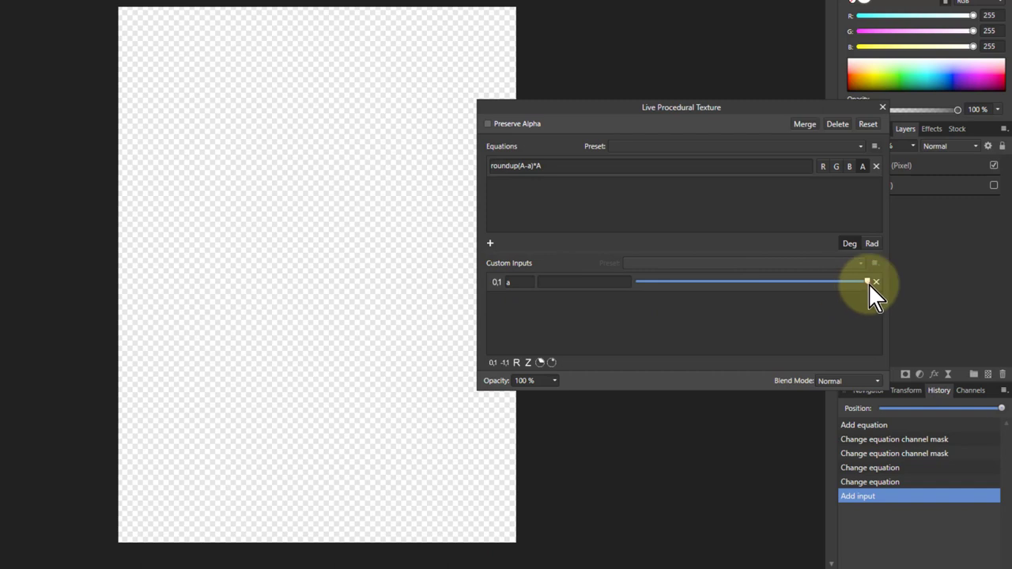
{"action": "left_click_drag", "start_coordinate": [866, 282], "coordinate": [618, 290]}
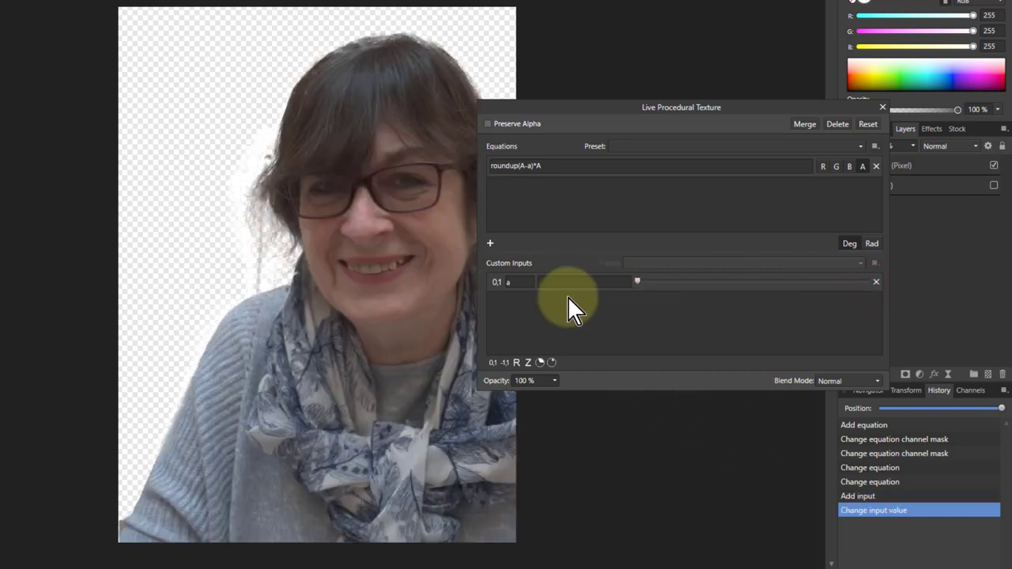
{"action": "left_click", "coordinate": [636, 282]}
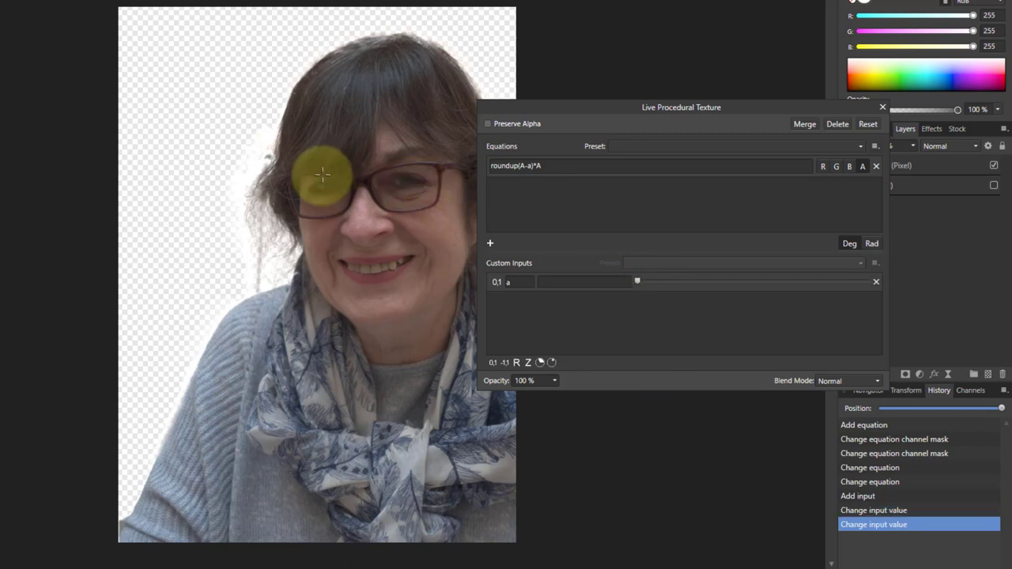
{"action": "scroll", "coordinate": [263, 177], "scroll_direction": "up", "scroll_amount": 4}
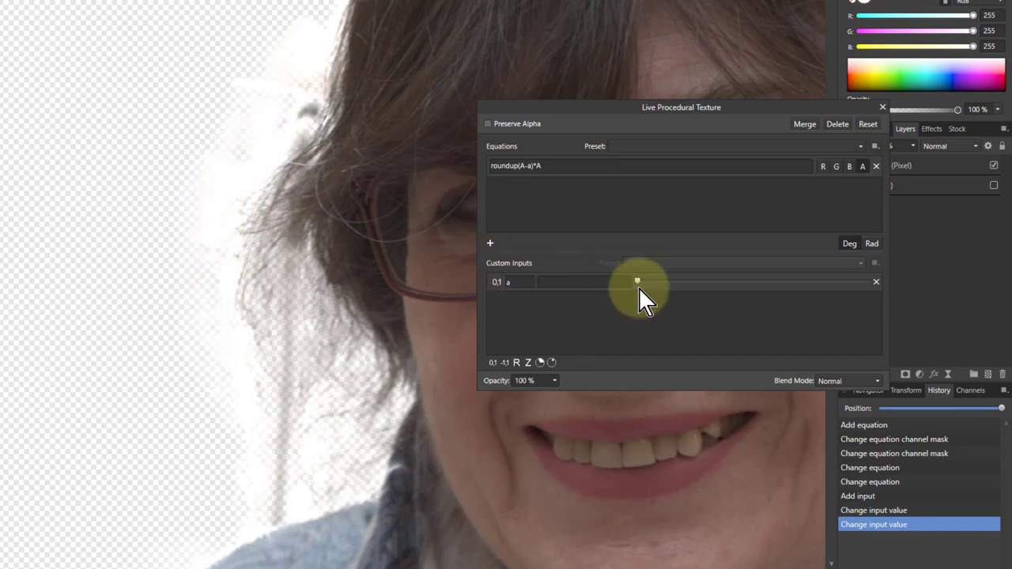
{"action": "left_click_drag", "start_coordinate": [639, 282], "coordinate": [699, 281]}
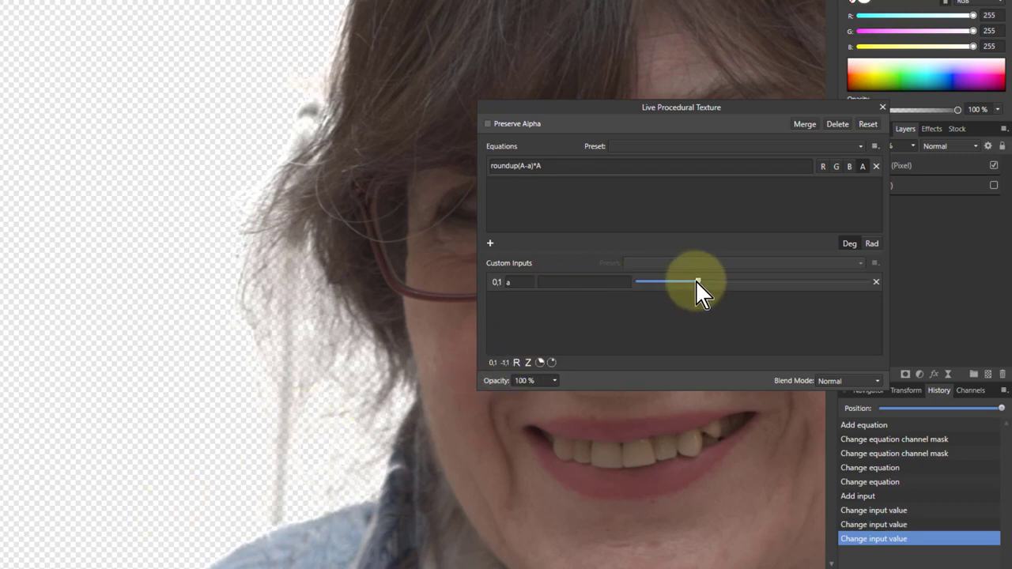
Enter 'Refine refine' as the description for custom input a
{"action": "left_click", "coordinate": [561, 283]}
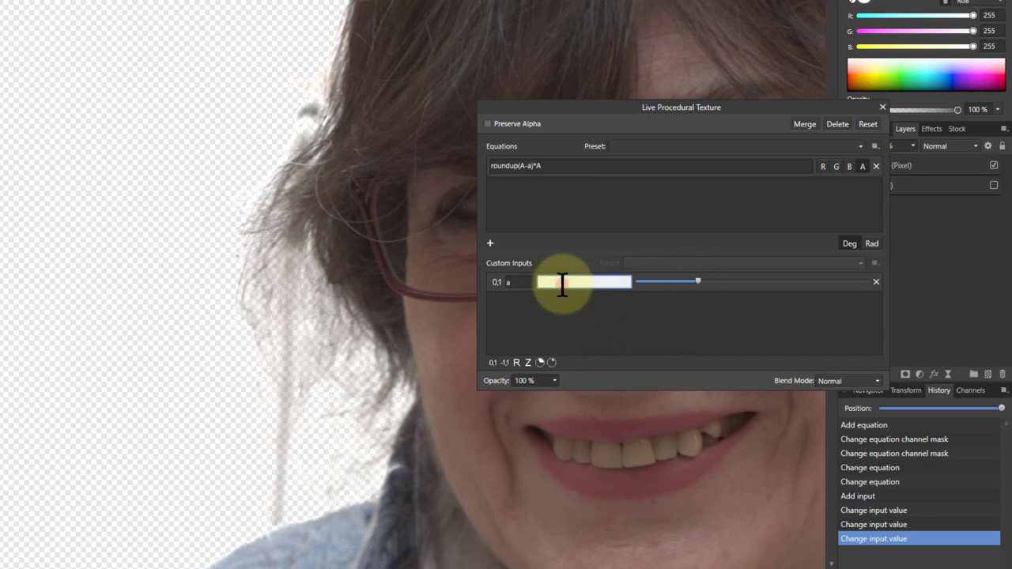
{"action": "type", "text": "R"}
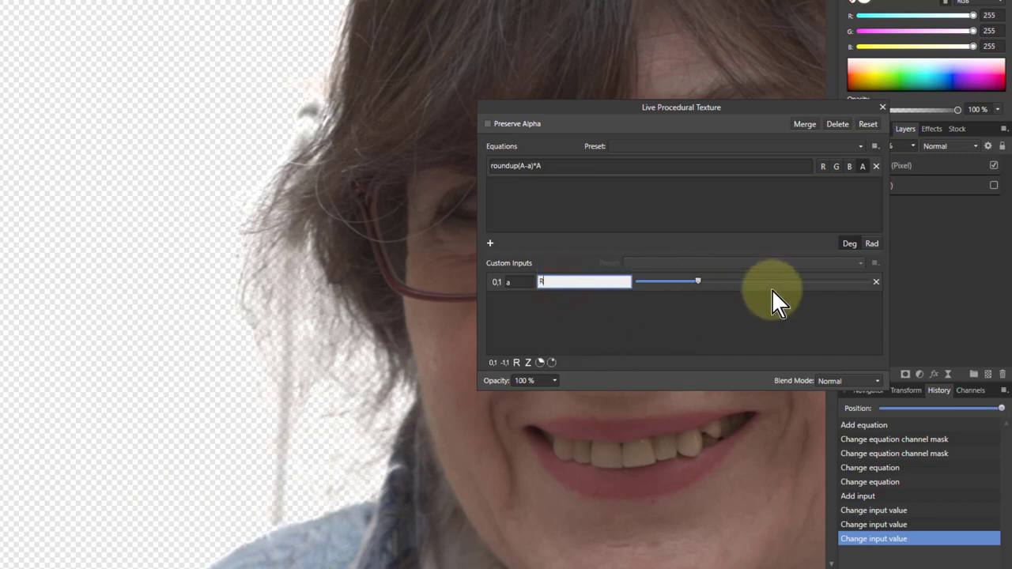
{"action": "type", "text": "efine refine"}
{"action": "left_click", "coordinate": [608, 291]}
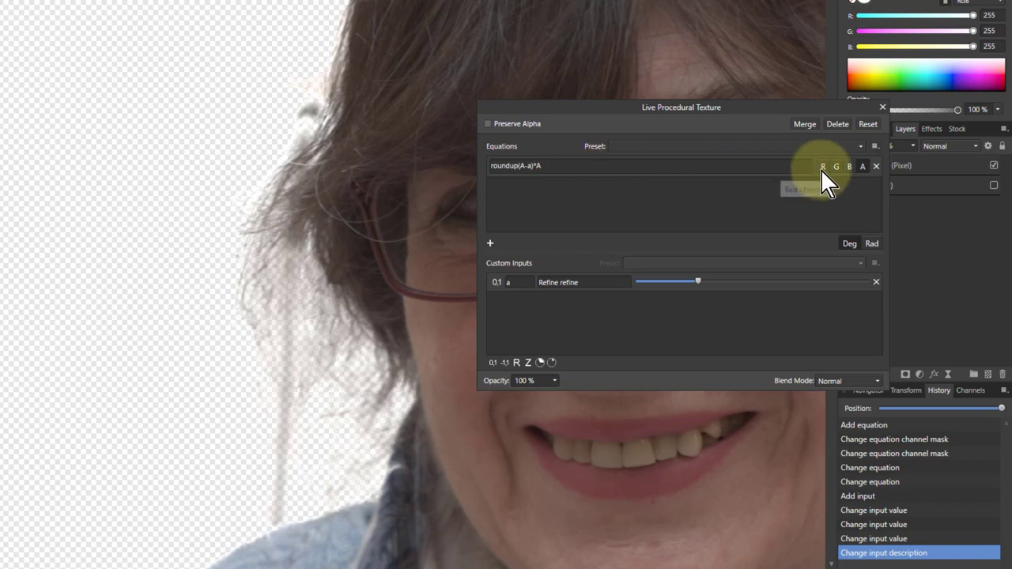
Create a personal preset category in the Presets Manager, then close it
{"action": "left_click", "coordinate": [875, 146]}
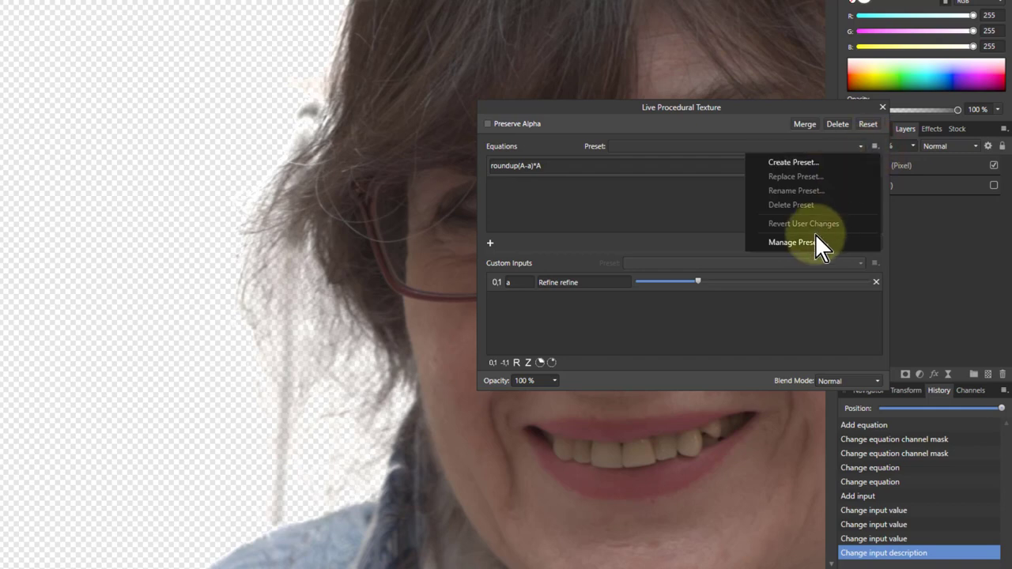
{"action": "left_click", "coordinate": [786, 243]}
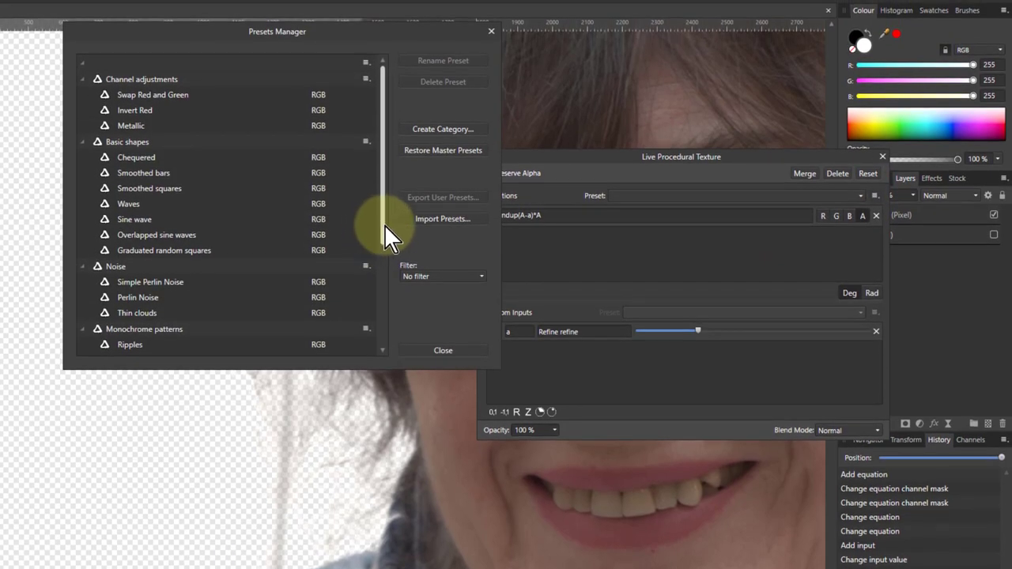
{"action": "left_click_drag", "start_coordinate": [386, 229], "coordinate": [380, 335]}
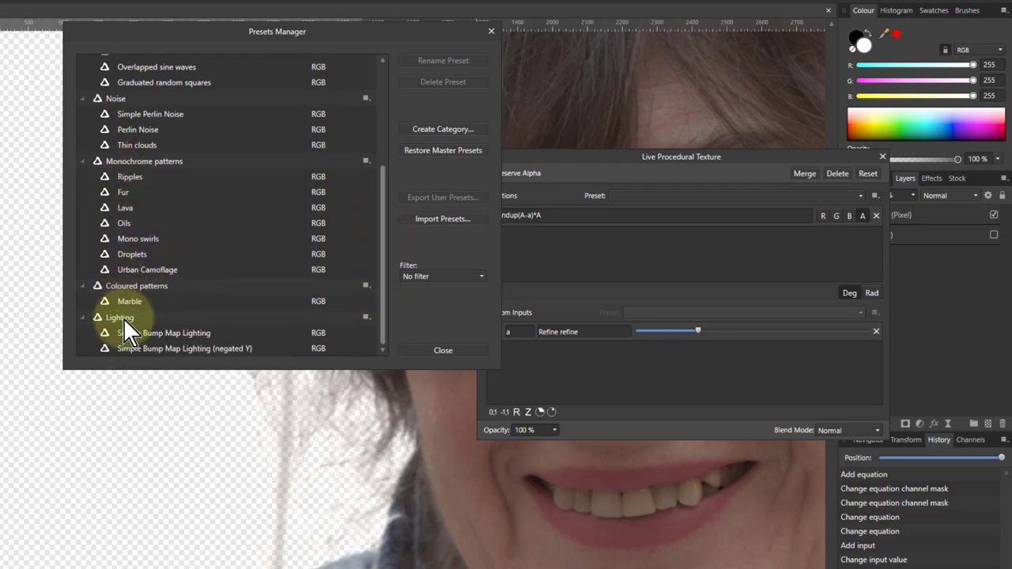
{"action": "left_click", "coordinate": [443, 128]}
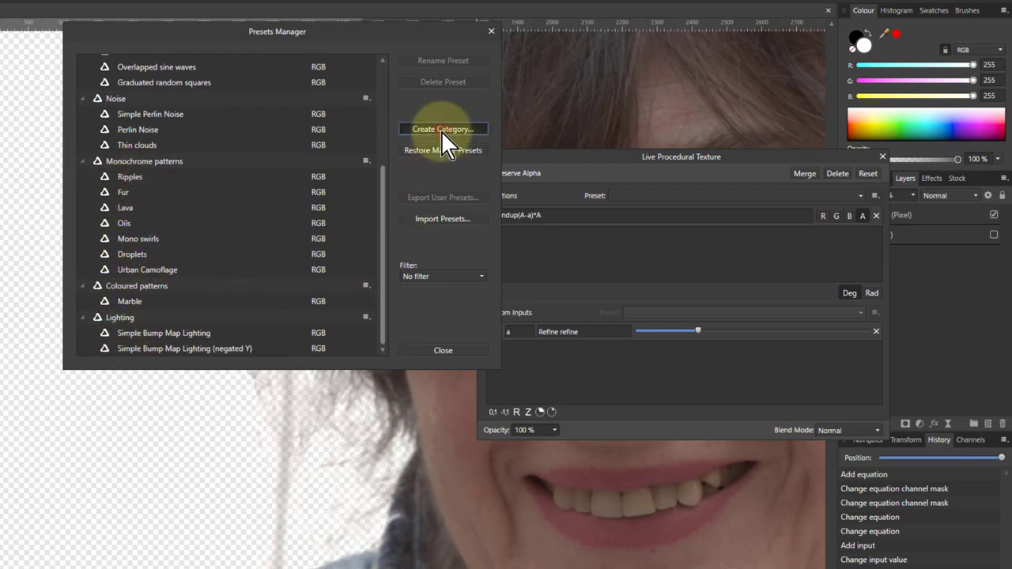
{"action": "type", "text": "D"}
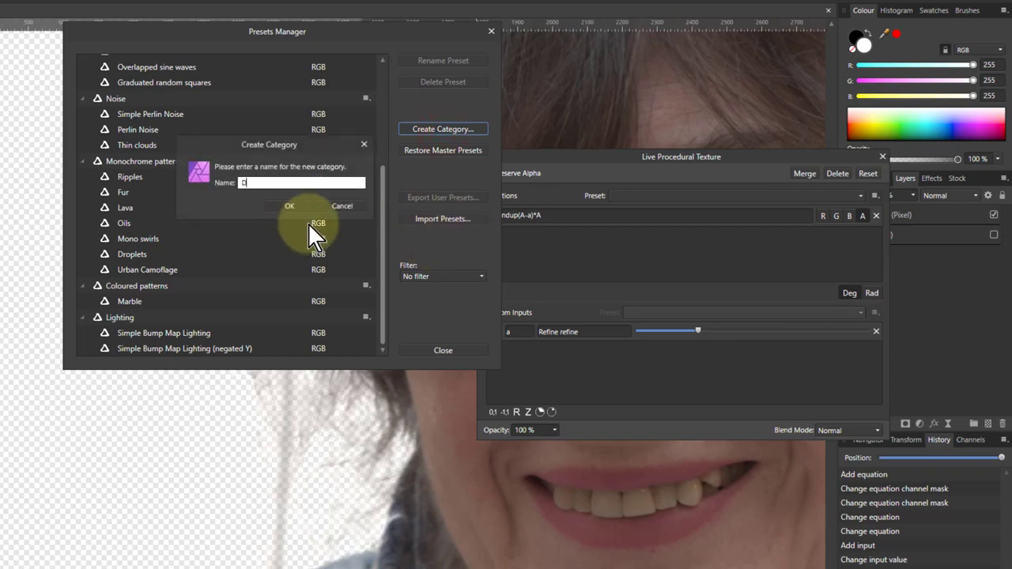
{"action": "type", "text": "ave's presets"}
{"action": "left_click", "coordinate": [287, 206]}
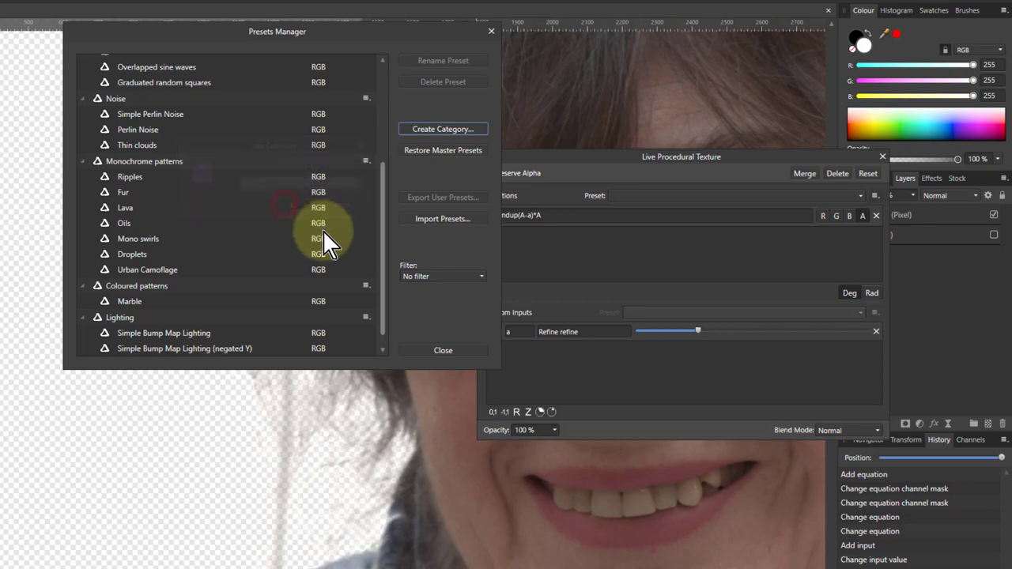
{"action": "scroll", "coordinate": [269, 253], "scroll_direction": "down", "scroll_amount": 1}
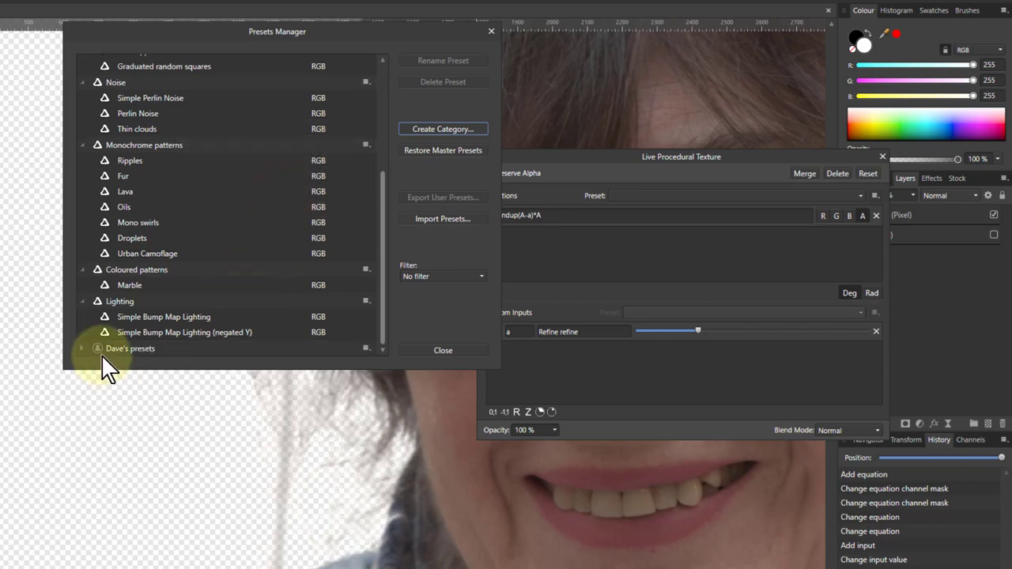
{"action": "left_click", "coordinate": [440, 350]}
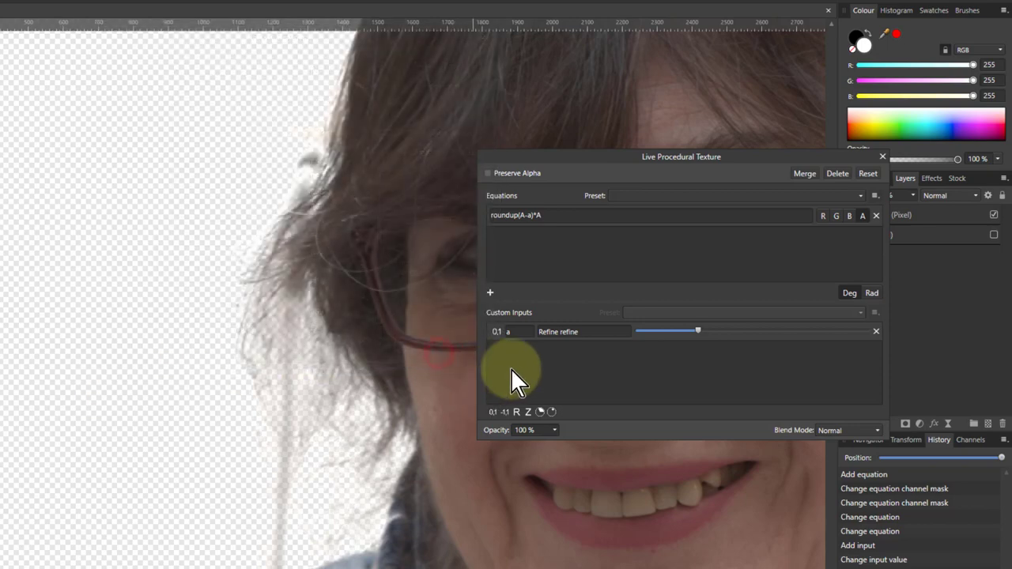
Save the equation as preset 'Refine refine' in the new custom category
{"action": "left_click", "coordinate": [873, 196]}
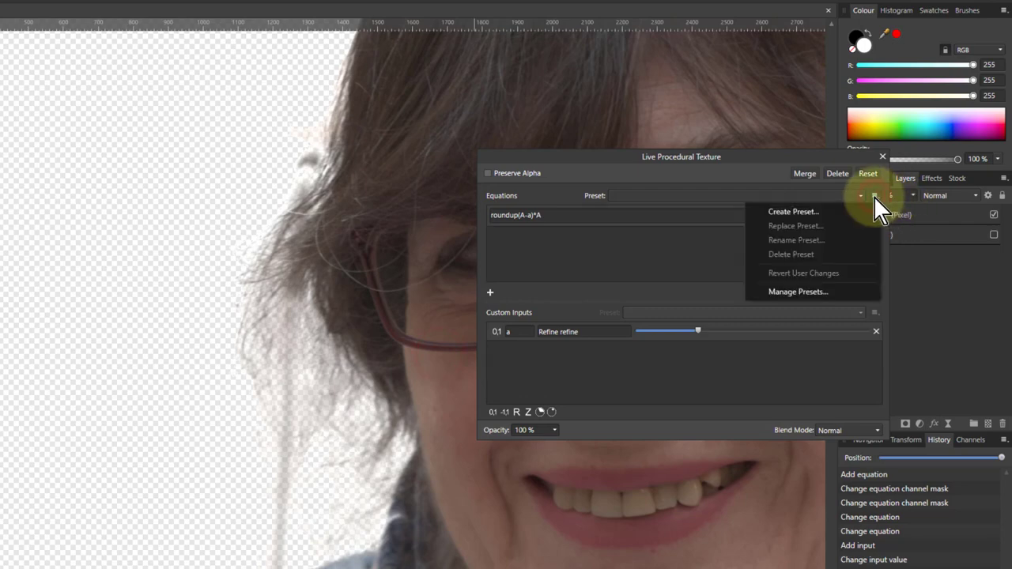
{"action": "left_click", "coordinate": [811, 211]}
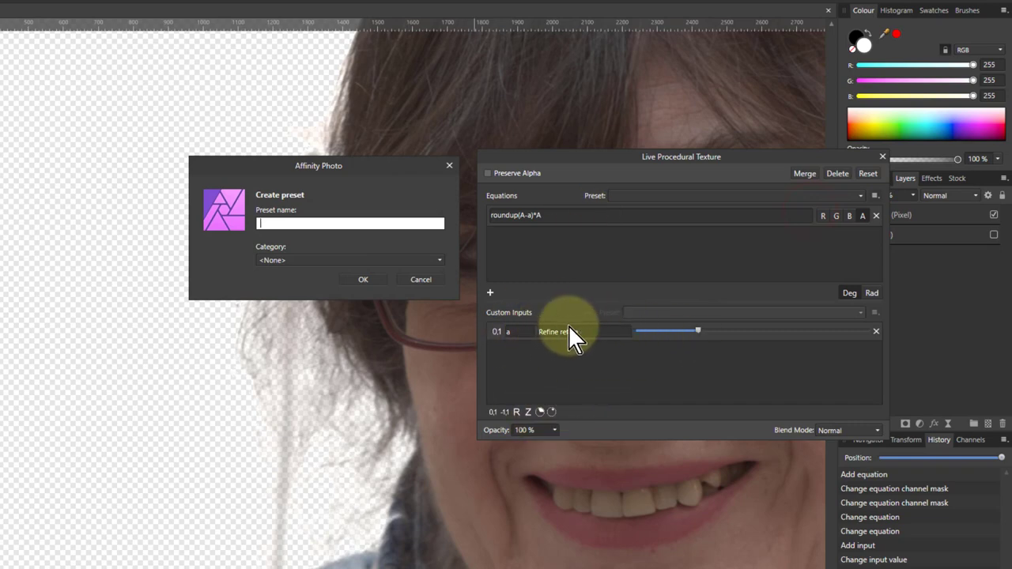
{"action": "type", "text": "C"}
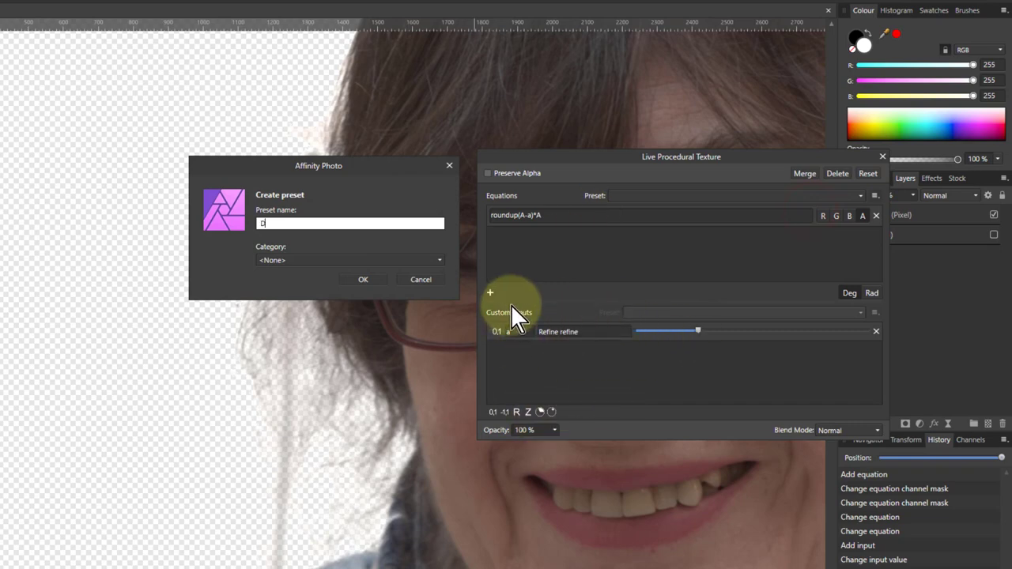
{"action": "key", "text": "BackSpace"}
{"action": "type", "text": "Refine refine"}
{"action": "left_click", "coordinate": [284, 260]}
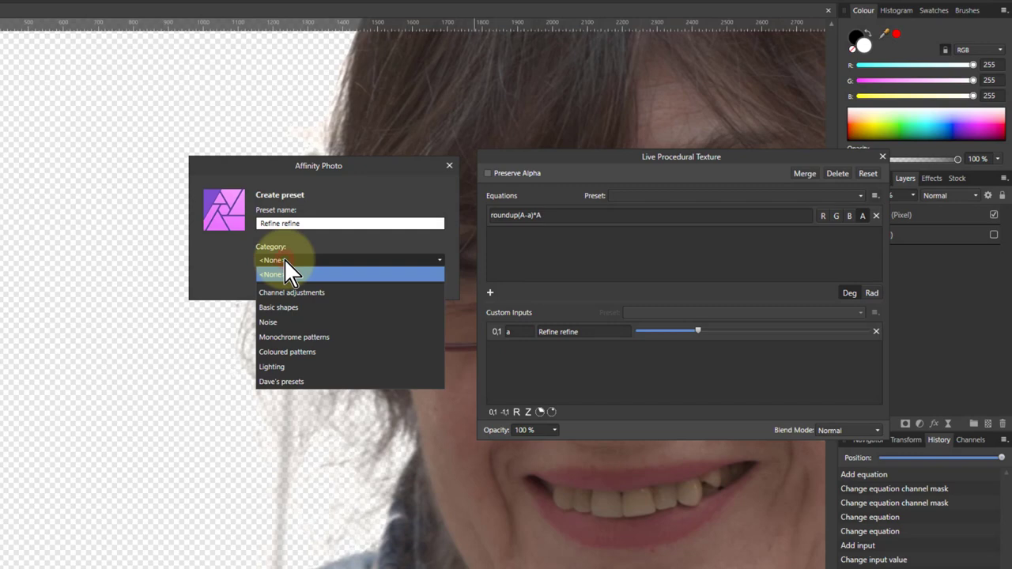
{"action": "left_click", "coordinate": [287, 383]}
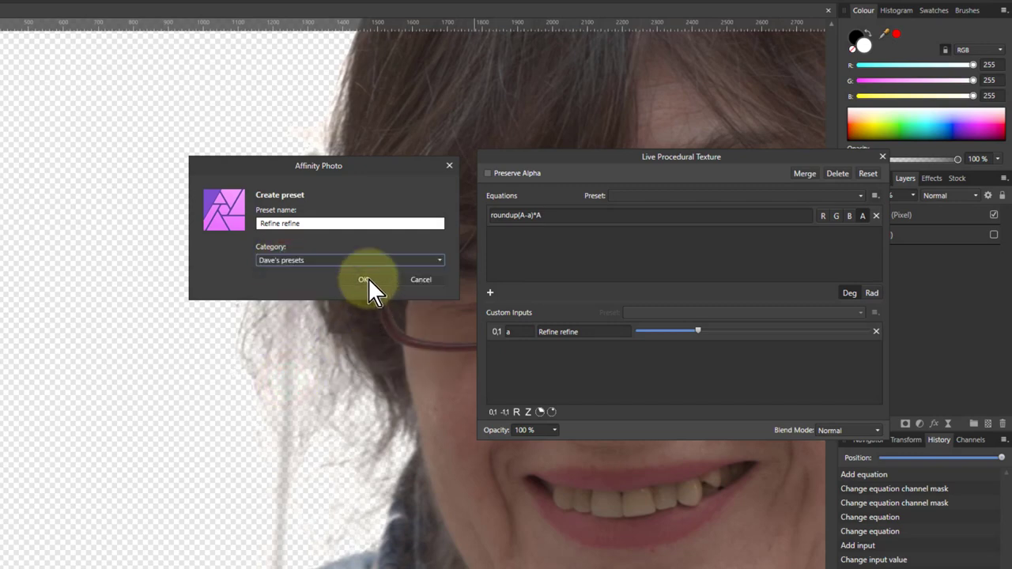
{"action": "left_click", "coordinate": [368, 279]}
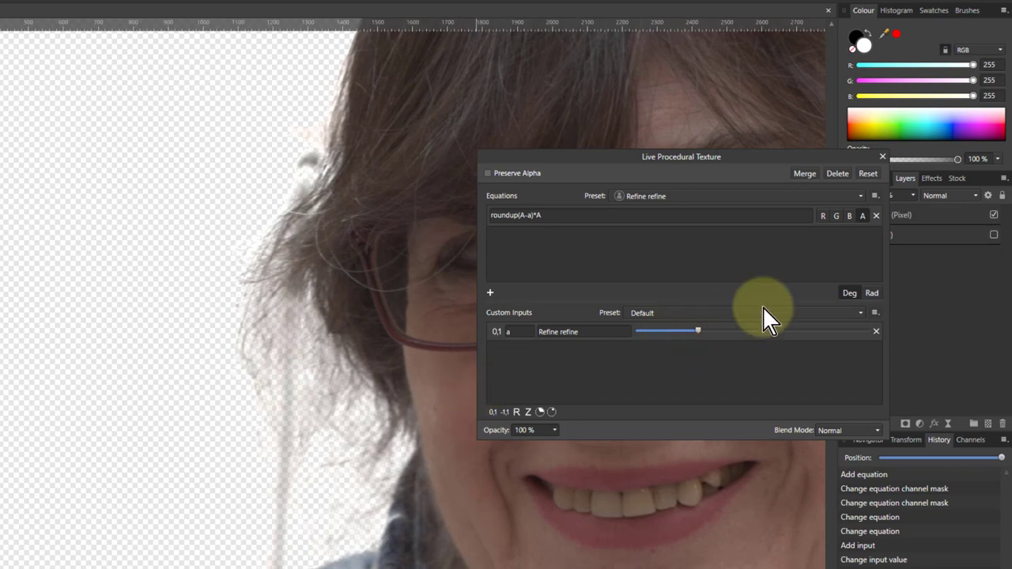
Close the texture settings and delete the Procedural Texture filter under the top Pixel layer
{"action": "left_click", "coordinate": [882, 157]}
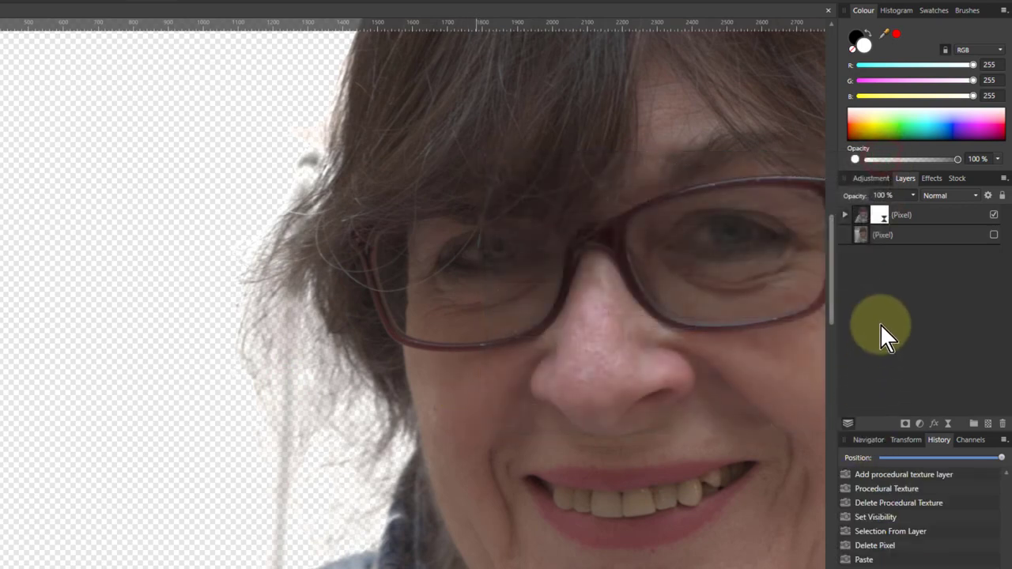
{"action": "left_click", "coordinate": [844, 215]}
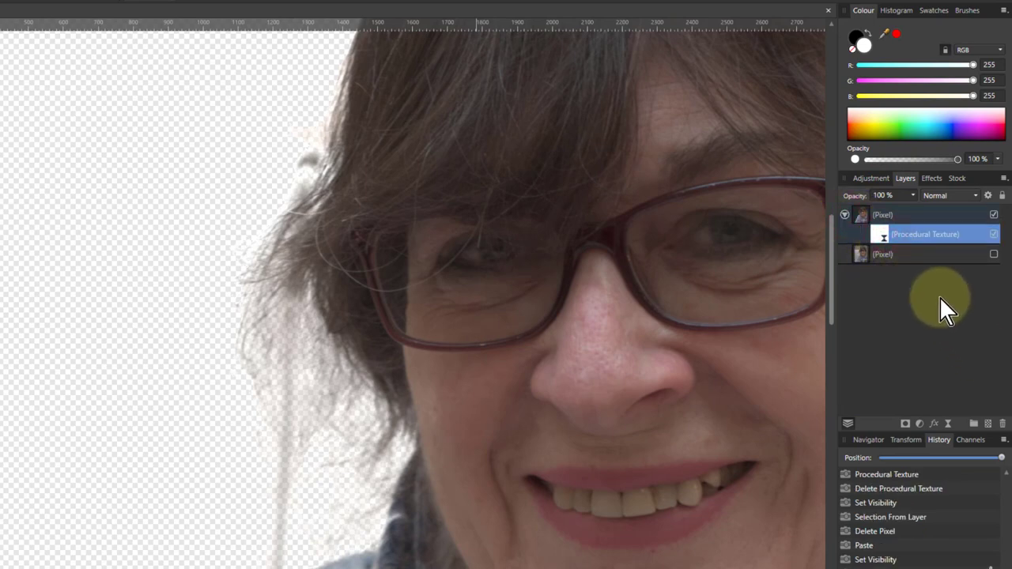
{"action": "key", "text": "ctrl+d"}
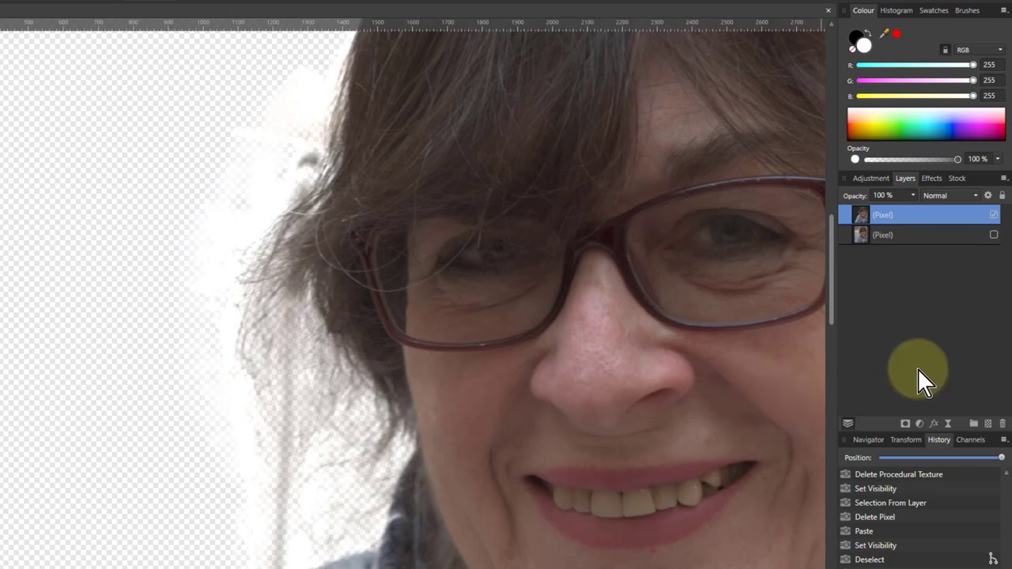
Add a new Procedural Texture filter, load the 'Refine refine' preset and adjust input a
{"action": "left_click", "coordinate": [948, 424]}
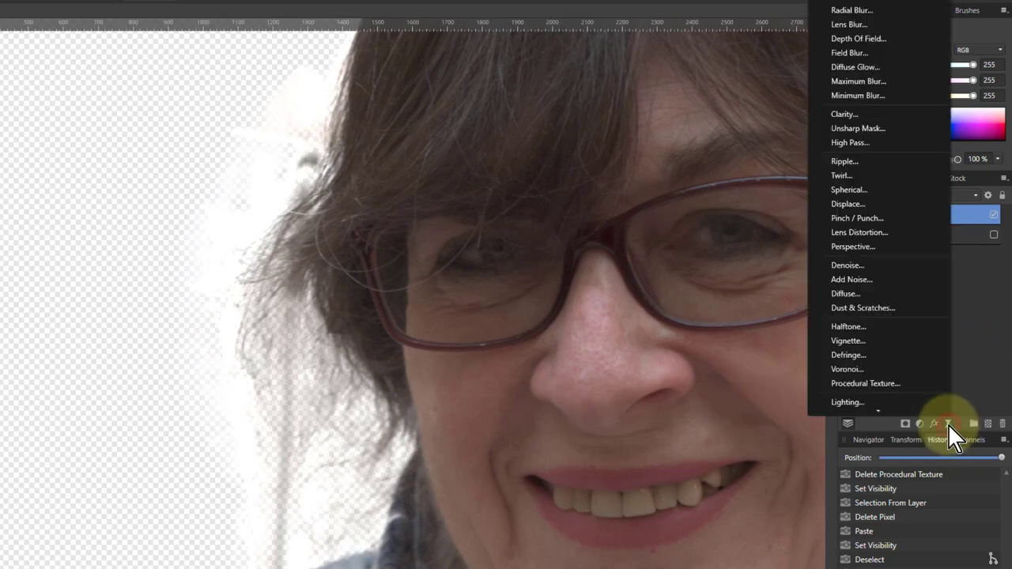
{"action": "left_click", "coordinate": [906, 383]}
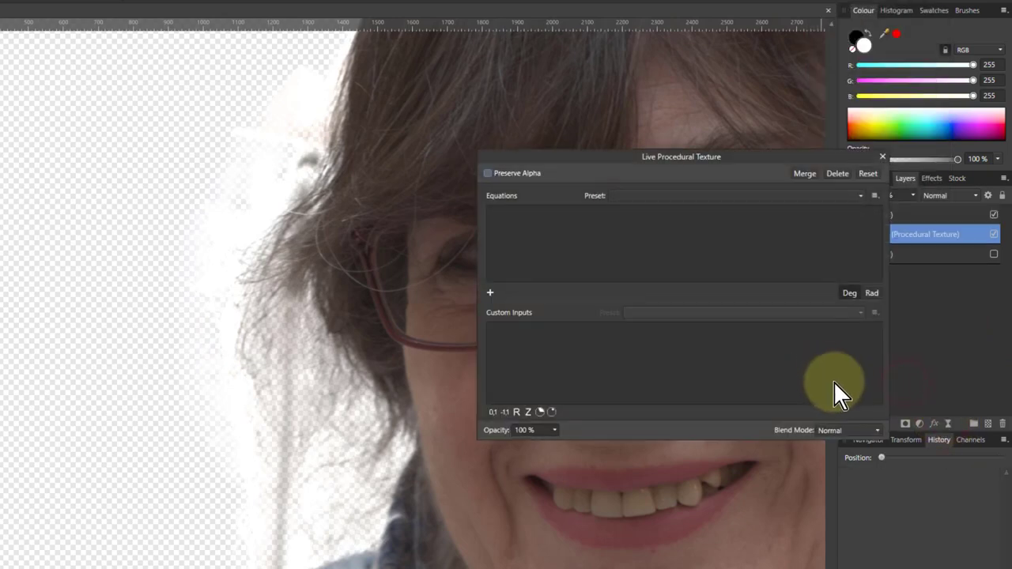
{"action": "left_click", "coordinate": [630, 195]}
{"action": "scroll", "coordinate": [692, 334], "scroll_direction": "down", "scroll_amount": 1}
{"action": "scroll", "coordinate": [692, 337], "scroll_direction": "down", "scroll_amount": 5}
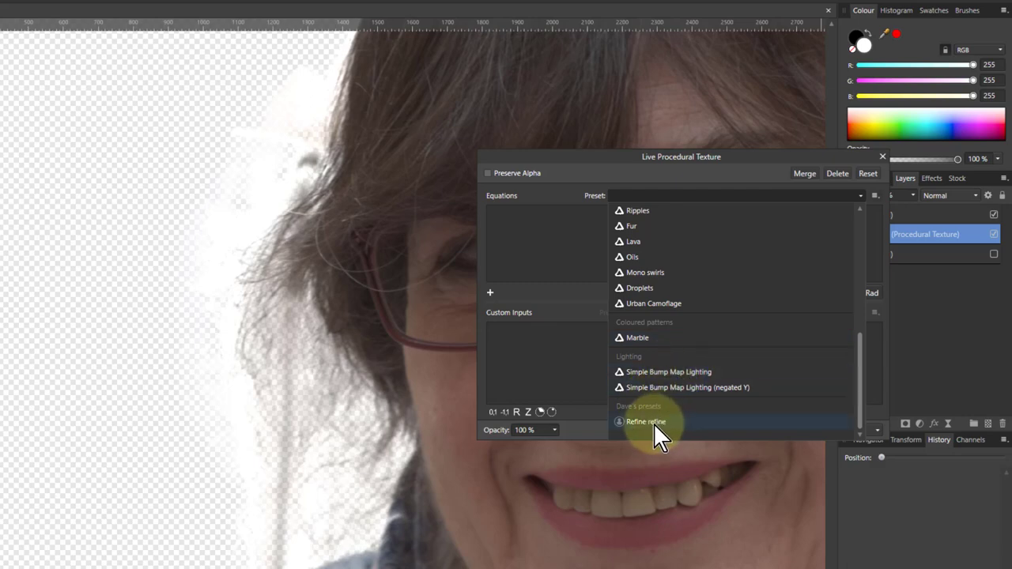
{"action": "left_click", "coordinate": [648, 421]}
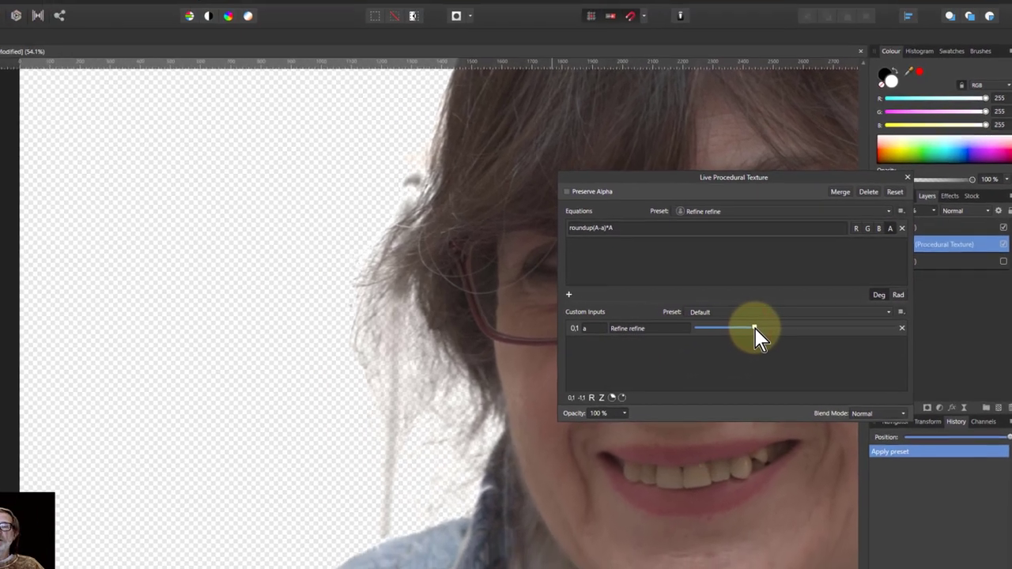
{"action": "left_click", "coordinate": [755, 328]}
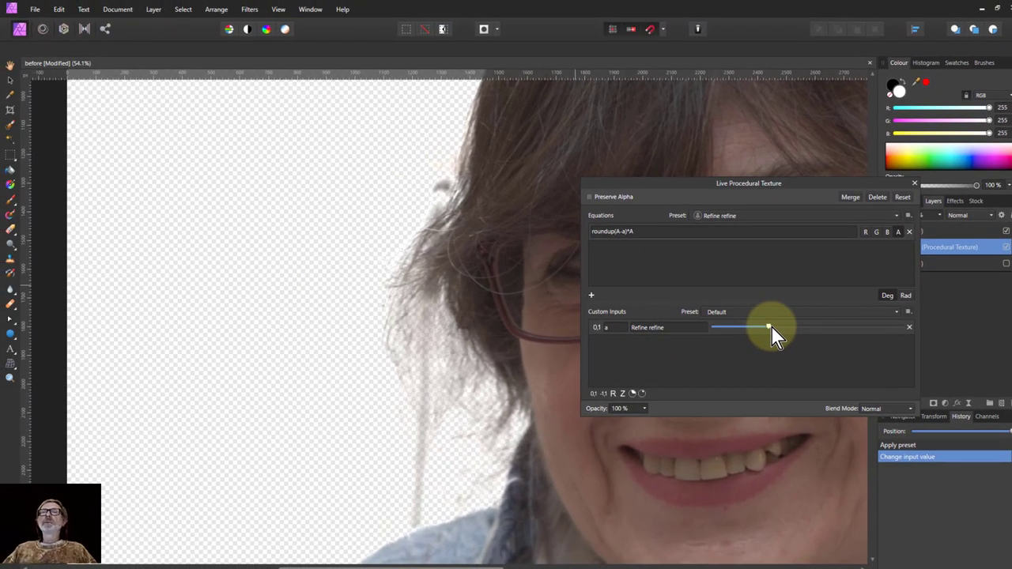